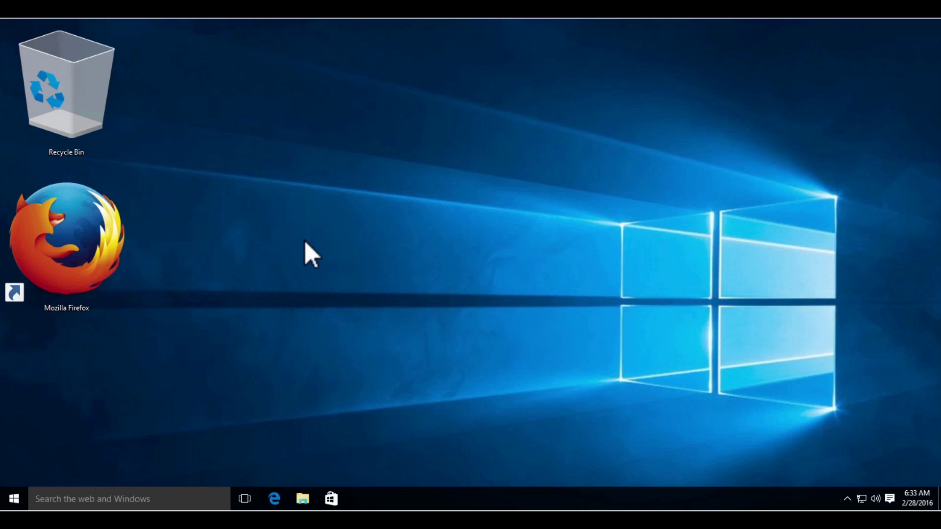
{"action": "left_click_drag", "start_coordinate": [275, 210], "coordinate": [46, 305]}
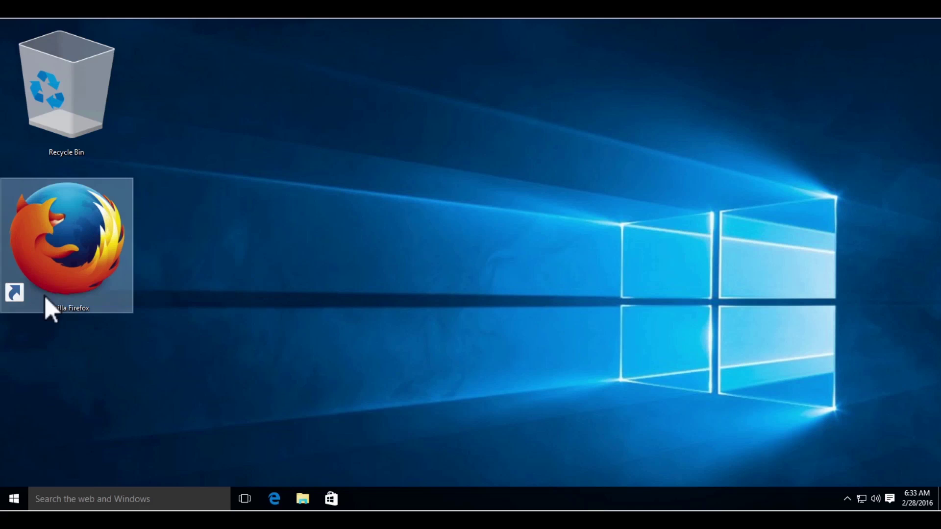
{"action": "left_click", "coordinate": [261, 263]}
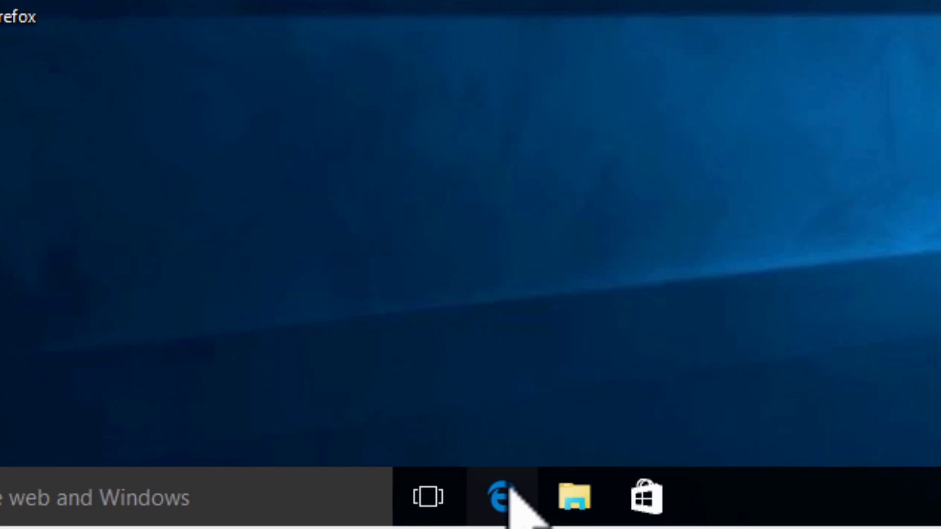
{"action": "left_click", "coordinate": [276, 492]}
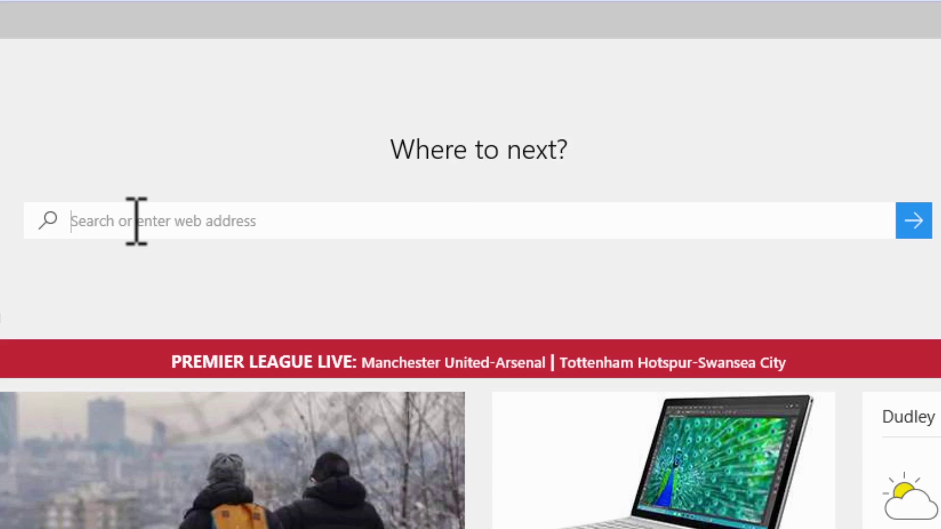
{"action": "type", "text": "http://www.filedropper.com/uninstalledge"}
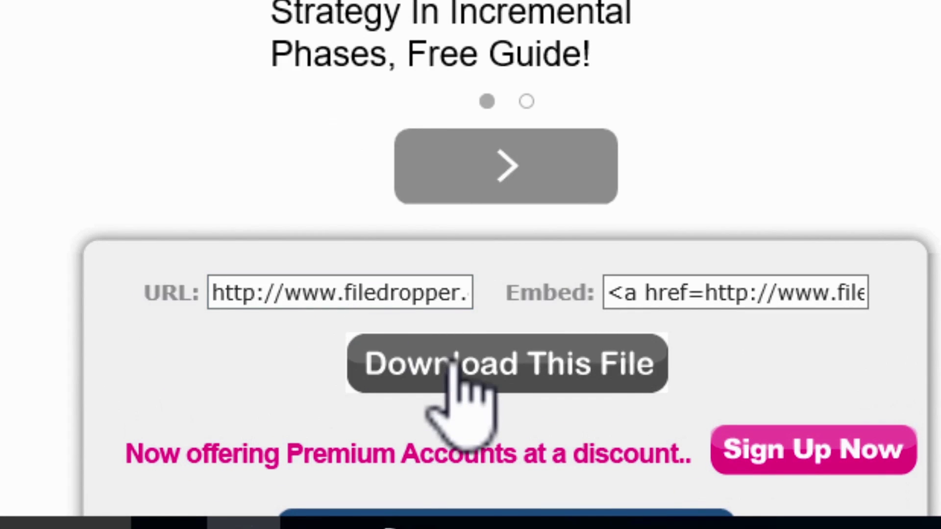
Request uninstall_edge.zip, answer the captcha with RVN6 and start the download
{"action": "left_click", "coordinate": [466, 384]}
{"action": "scroll", "coordinate": [453, 363], "scroll_direction": "down", "scroll_amount": 2}
{"action": "scroll", "coordinate": [454, 363], "scroll_direction": "down", "scroll_amount": 1}
{"action": "left_click", "coordinate": [474, 319]}
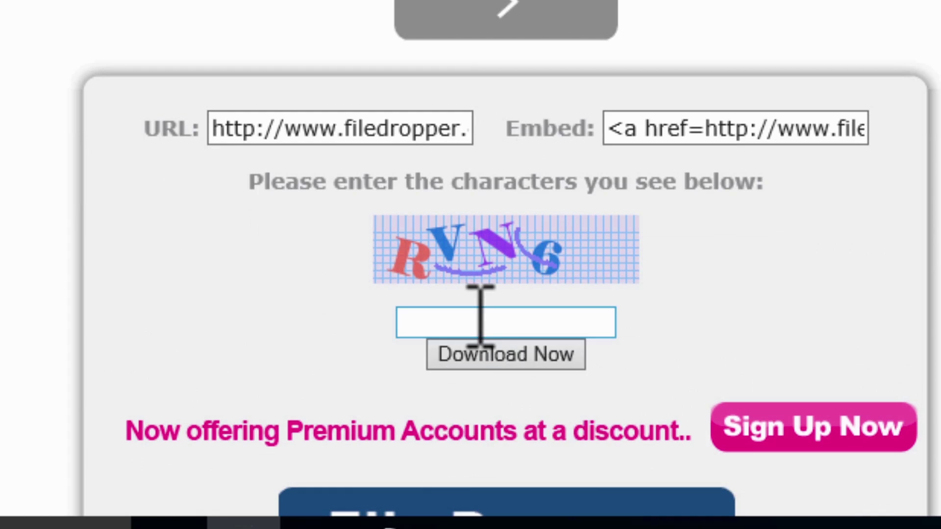
{"action": "type", "text": "RVN6"}
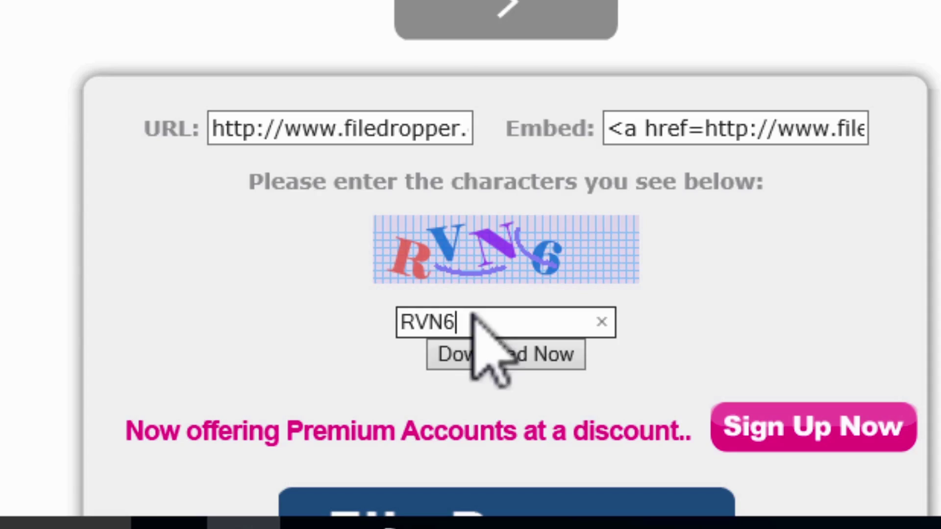
{"action": "left_click", "coordinate": [471, 352]}
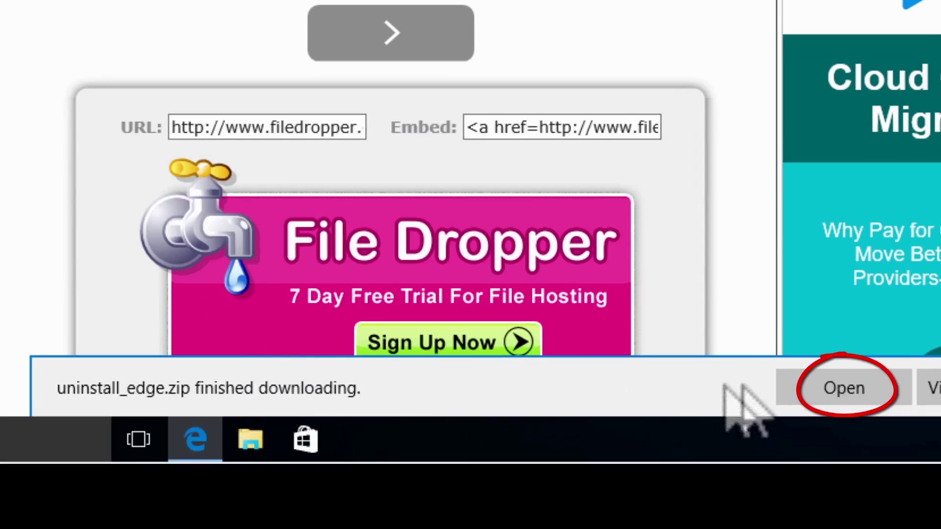
Open uninstall_edge.zip and drag Uninstall Edge and install_wim_tweak onto the desktop
{"action": "left_click", "coordinate": [811, 387]}
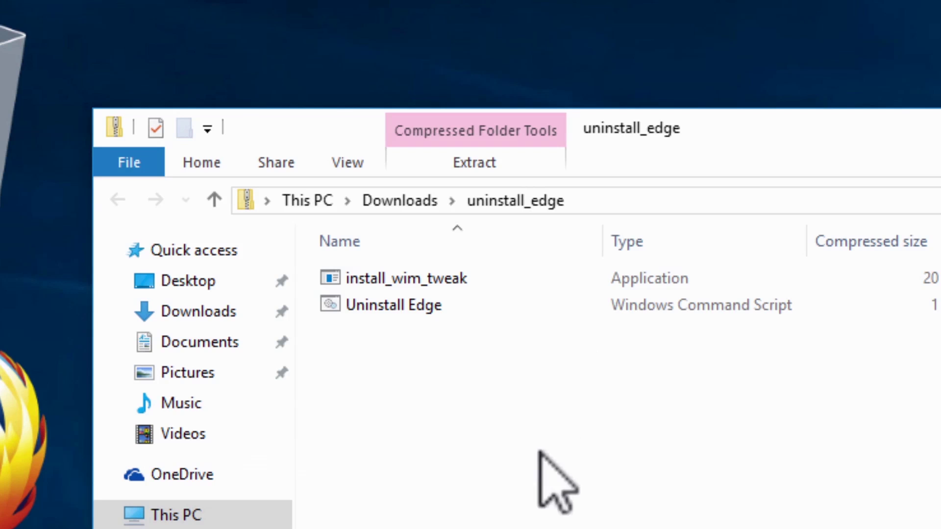
{"action": "left_click", "coordinate": [454, 304]}
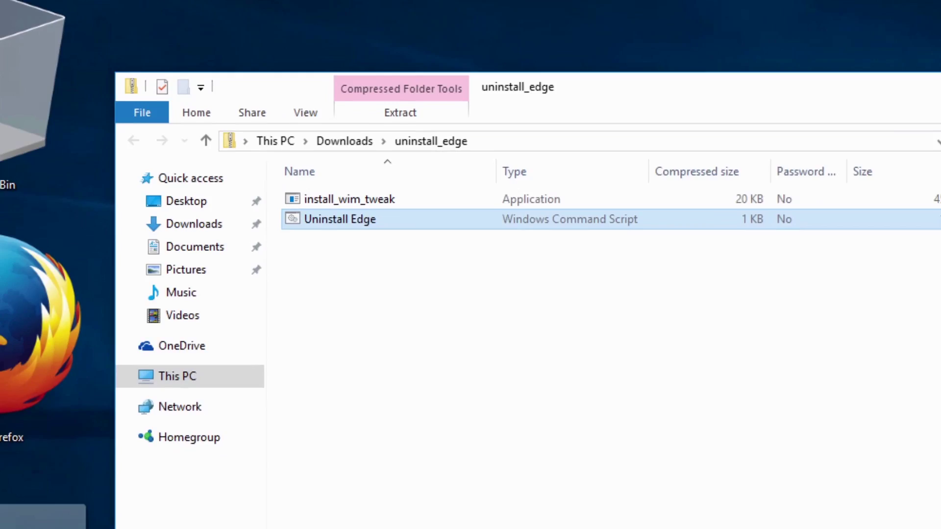
{"action": "left_click_drag", "start_coordinate": [387, 293], "coordinate": [49, 528]}
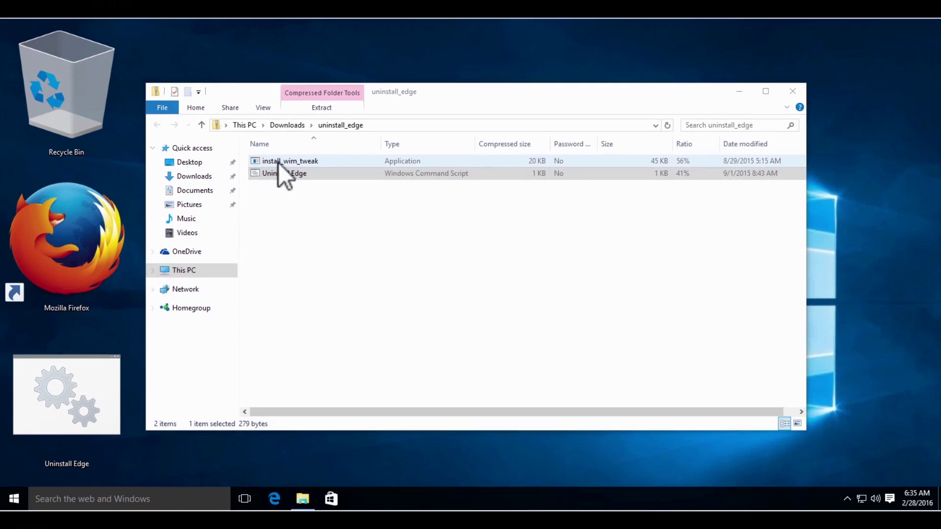
{"action": "left_click_drag", "start_coordinate": [278, 163], "coordinate": [168, 472]}
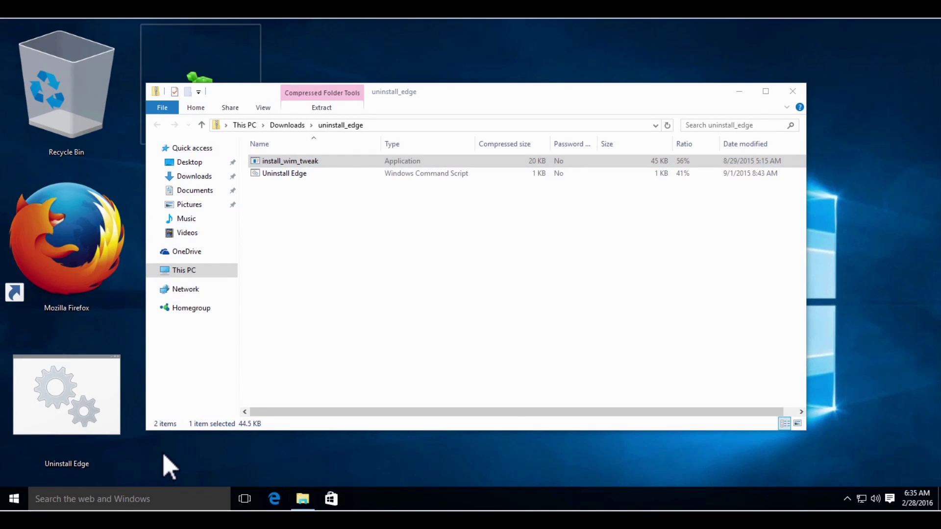
{"action": "left_click", "coordinate": [740, 91]}
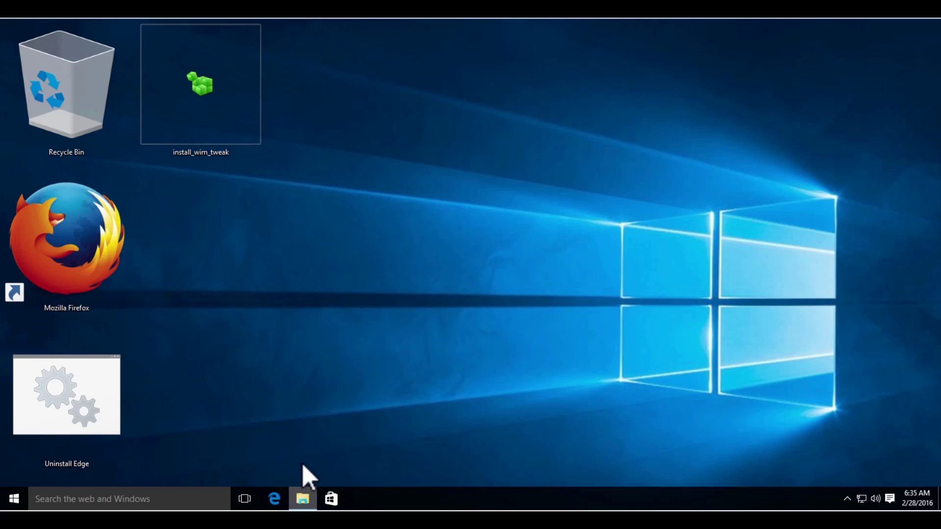
Close File Explorer, run Uninstall Edge as administrator, and dismiss the finished script window
{"action": "right_click", "coordinate": [302, 499]}
{"action": "left_click", "coordinate": [300, 477]}
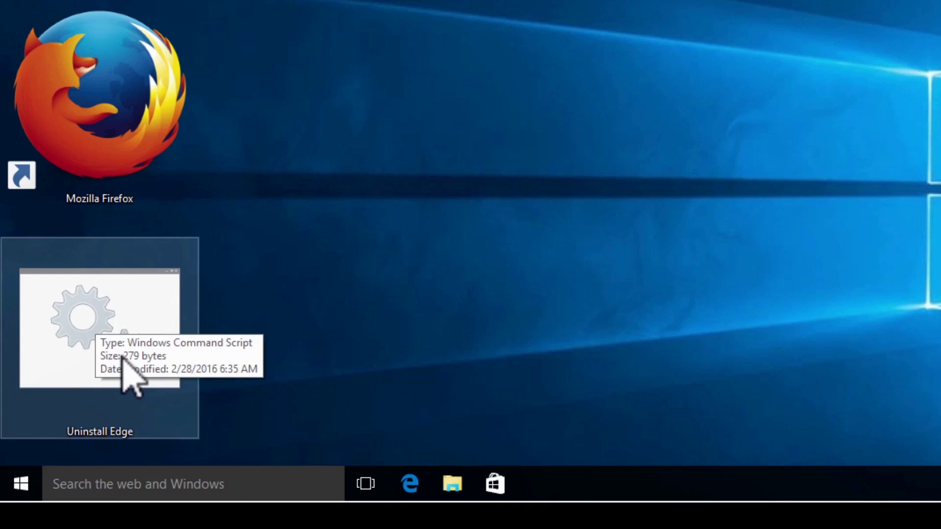
{"action": "right_click", "coordinate": [105, 352]}
{"action": "left_click", "coordinate": [161, 136]}
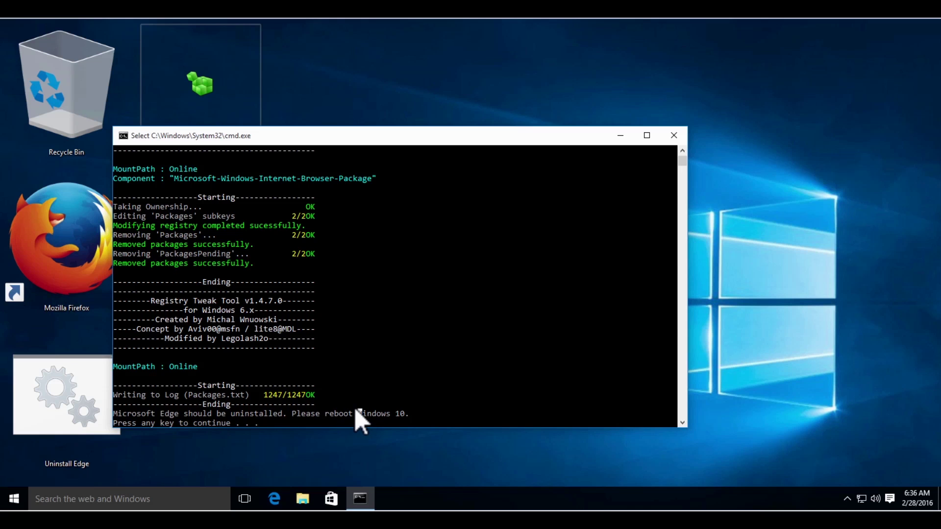
{"action": "key", "text": "Return"}
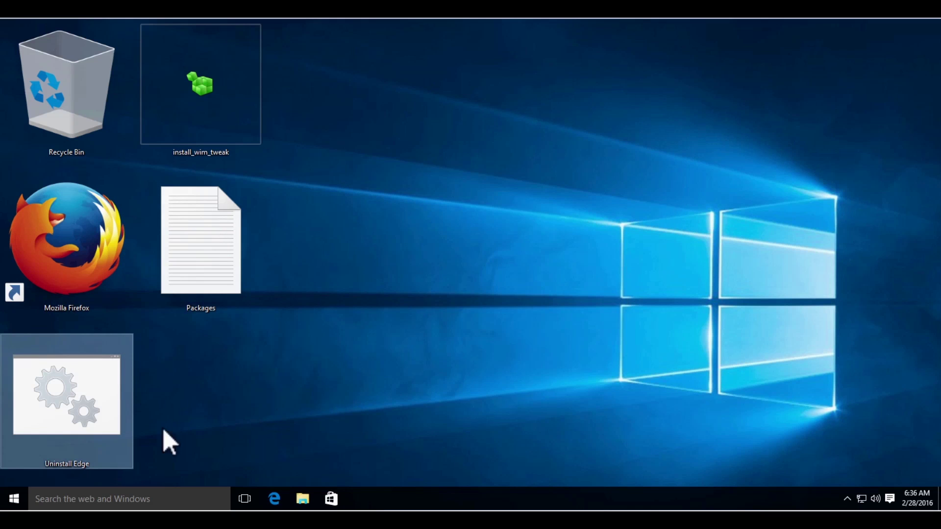
Restart the PC from the Start menu's Power options
{"action": "left_click", "coordinate": [12, 504]}
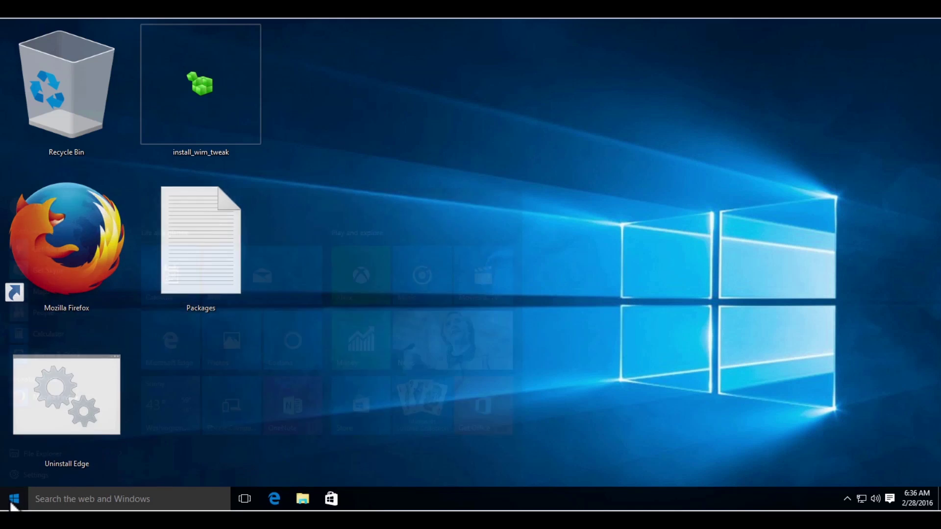
{"action": "left_click", "coordinate": [56, 451]}
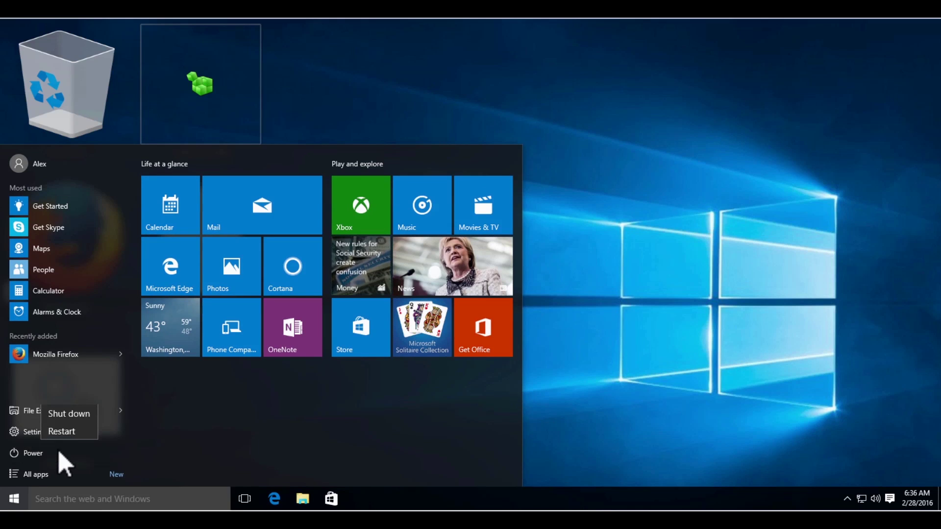
{"action": "left_click", "coordinate": [86, 432]}
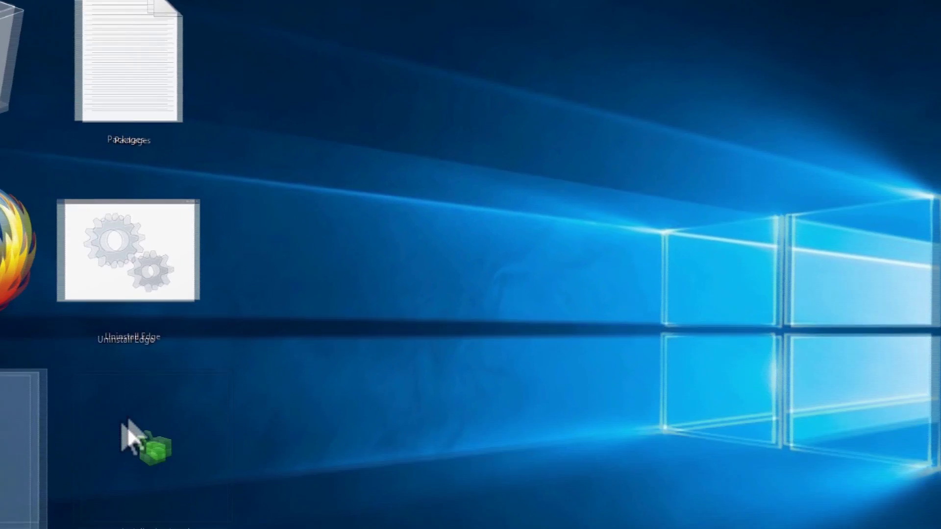
Move install_wim_tweak below Uninstall Edge, then scroll through Start's All apps list
{"action": "mouse_move", "coordinate": [122, 421]}
{"action": "left_mouse_down"}
{"action": "mouse_move", "coordinate": [161, 441]}
{"action": "mouse_move", "coordinate": [135, 429]}
{"action": "mouse_move", "coordinate": [112, 433]}
{"action": "left_mouse_up"}
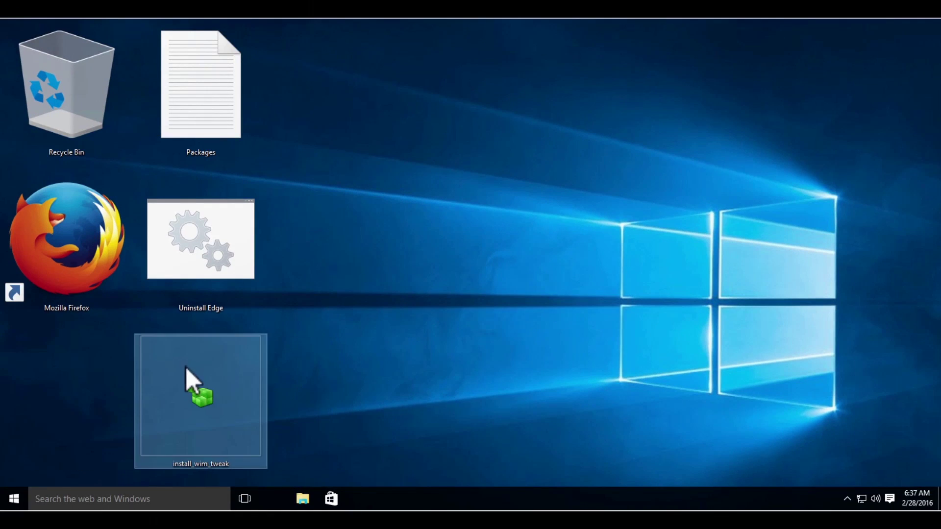
{"action": "left_click", "coordinate": [77, 398]}
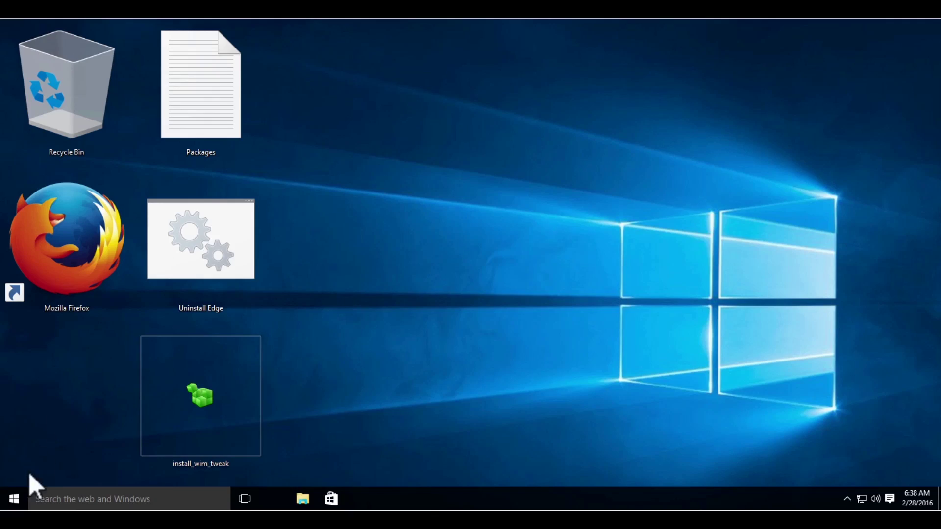
{"action": "left_click", "coordinate": [23, 498]}
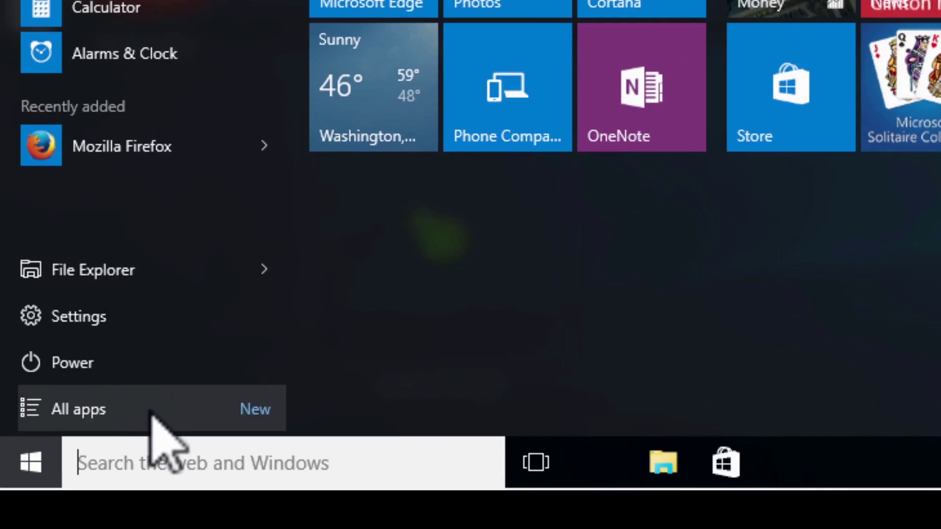
{"action": "left_click", "coordinate": [134, 411]}
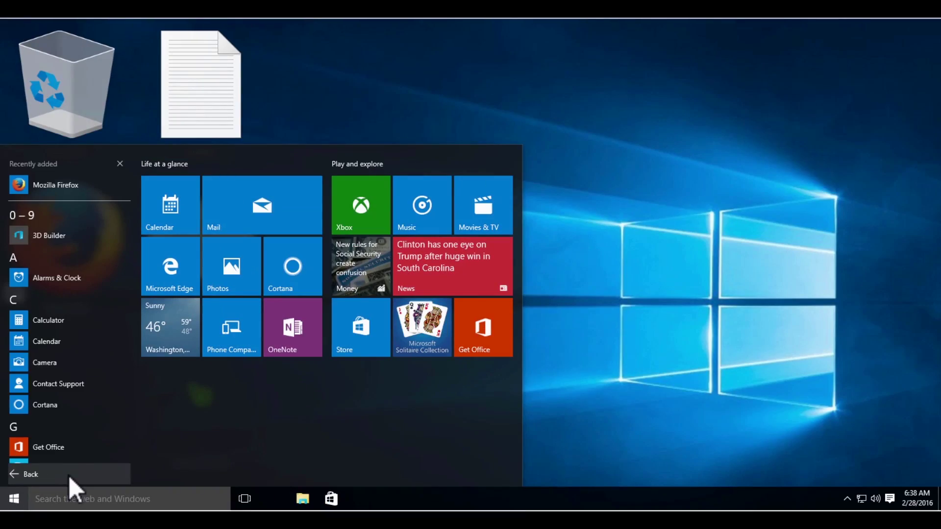
{"action": "scroll", "coordinate": [63, 336], "scroll_direction": "down", "scroll_amount": 3}
{"action": "scroll", "coordinate": [68, 343], "scroll_direction": "down", "scroll_amount": 1}
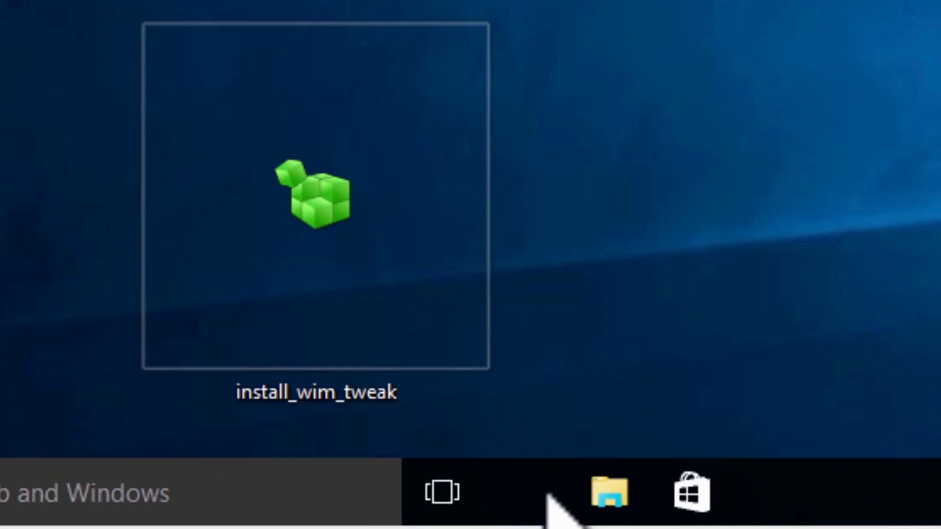
Unpin the blank leftover Microsoft Edge slot from the taskbar
{"action": "right_click", "coordinate": [522, 485]}
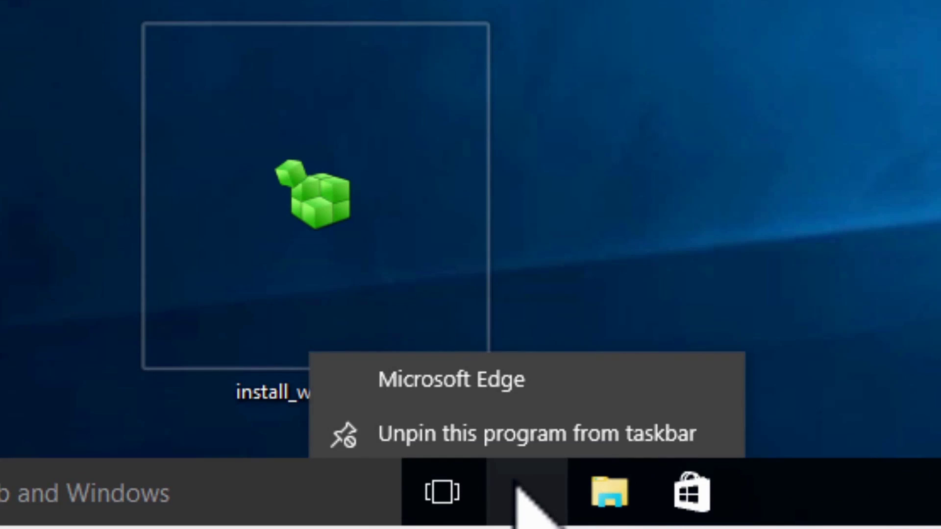
{"action": "left_click", "coordinate": [505, 435]}
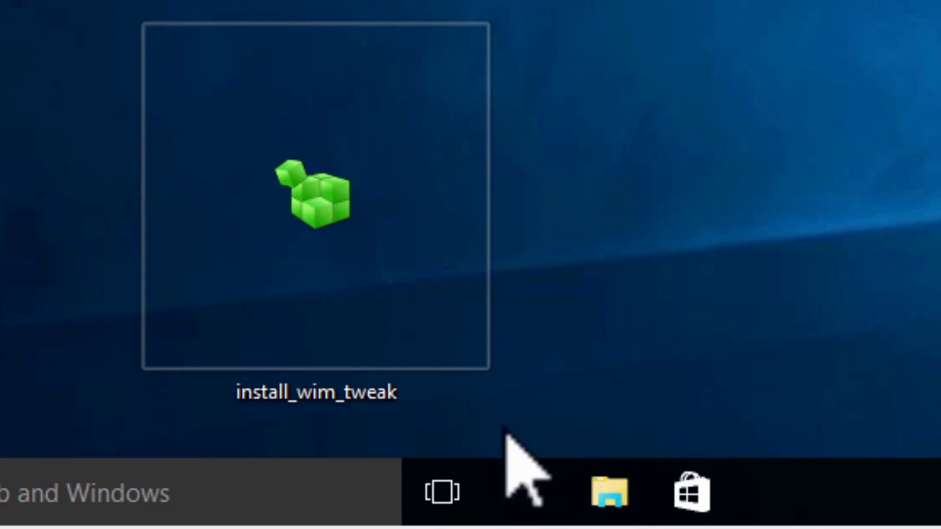